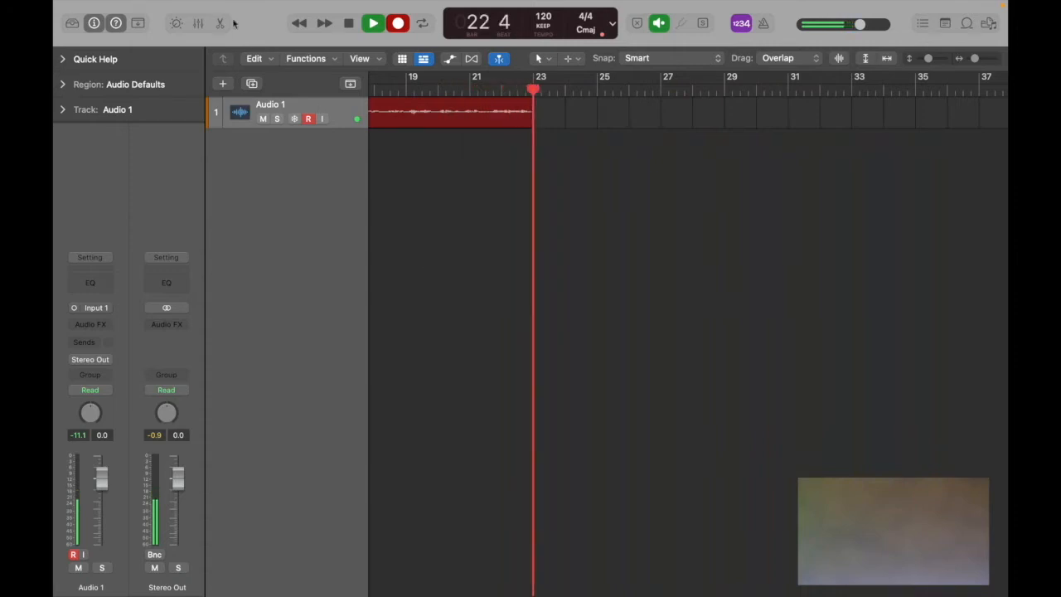
Step: Check the installed version of Logic Pro in its About window and close the window
mouse_move(111, 7)
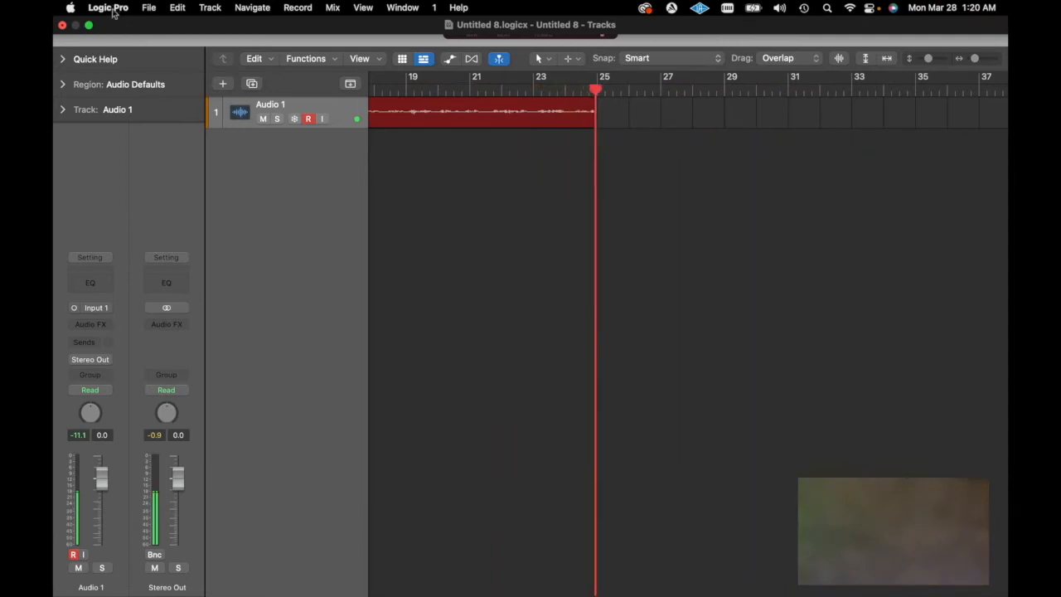
left_click(113, 9)
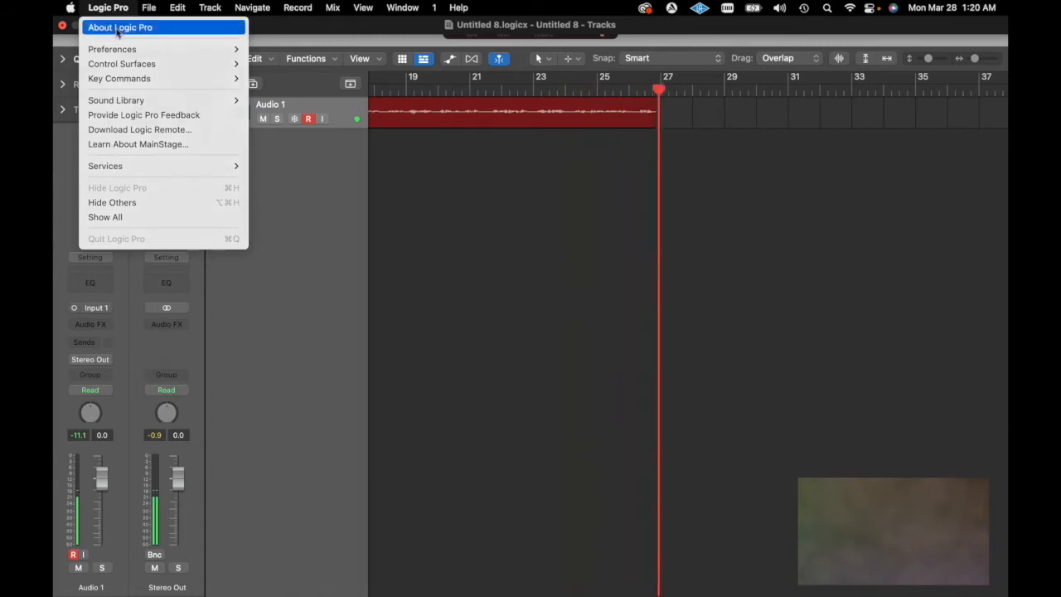
left_click(117, 30)
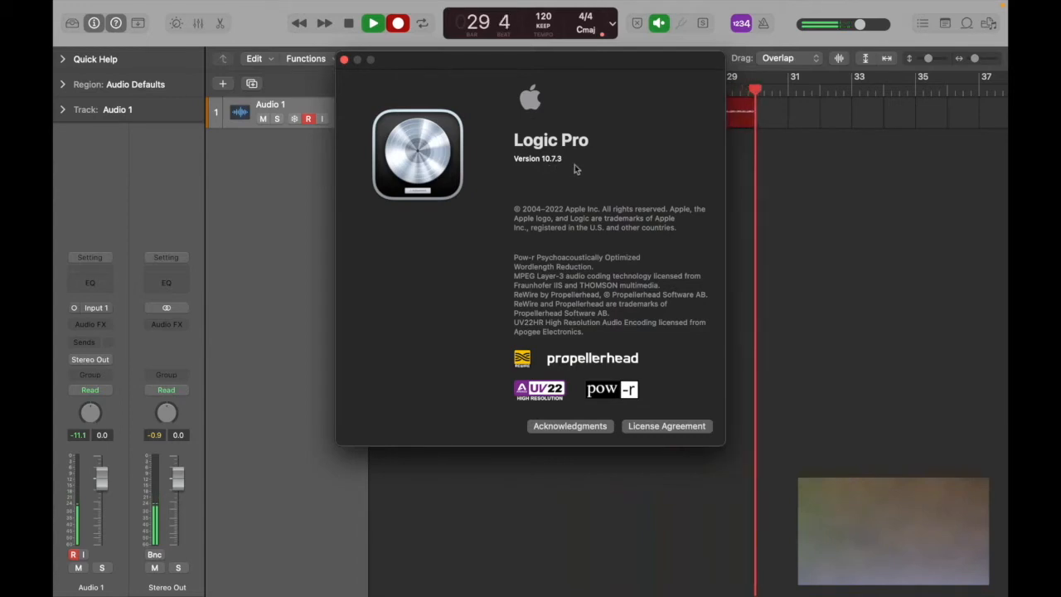
left_click(344, 60)
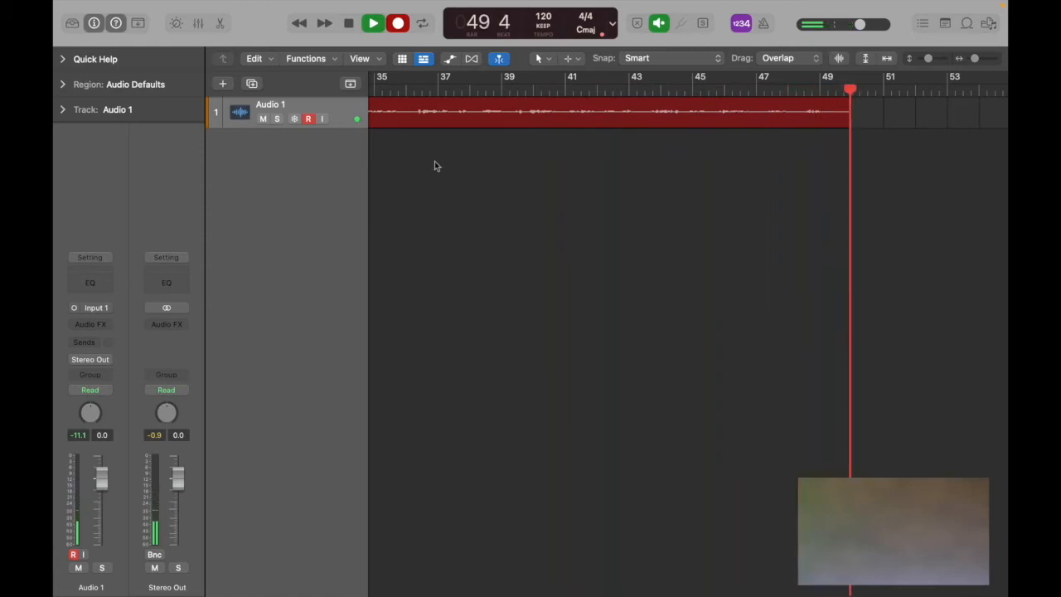
Step: Stop the ongoing recording on the Audio 1 track and return the playhead to the project start
key("space")
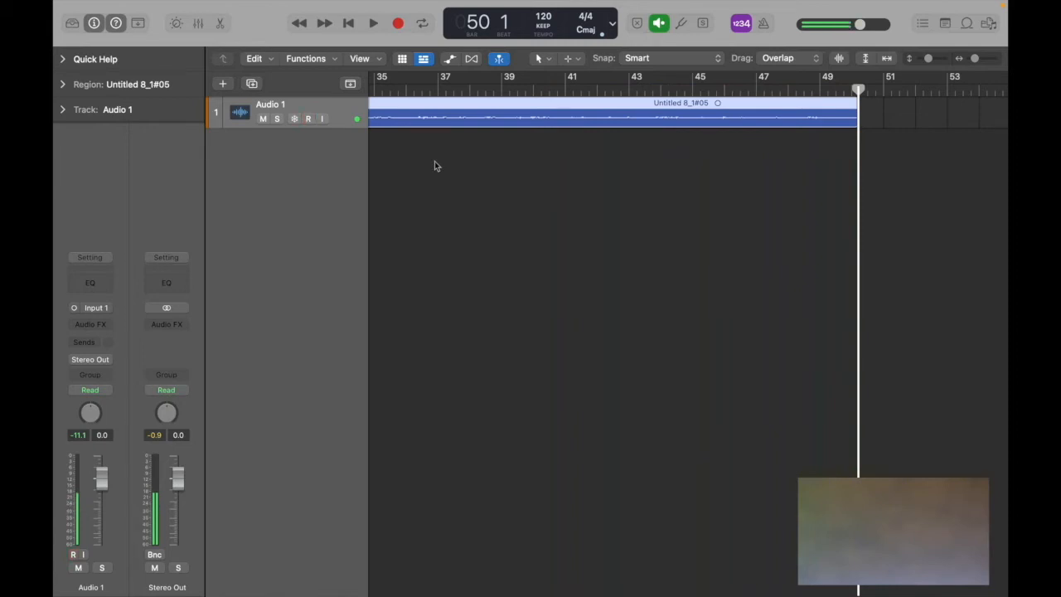
key("Return")
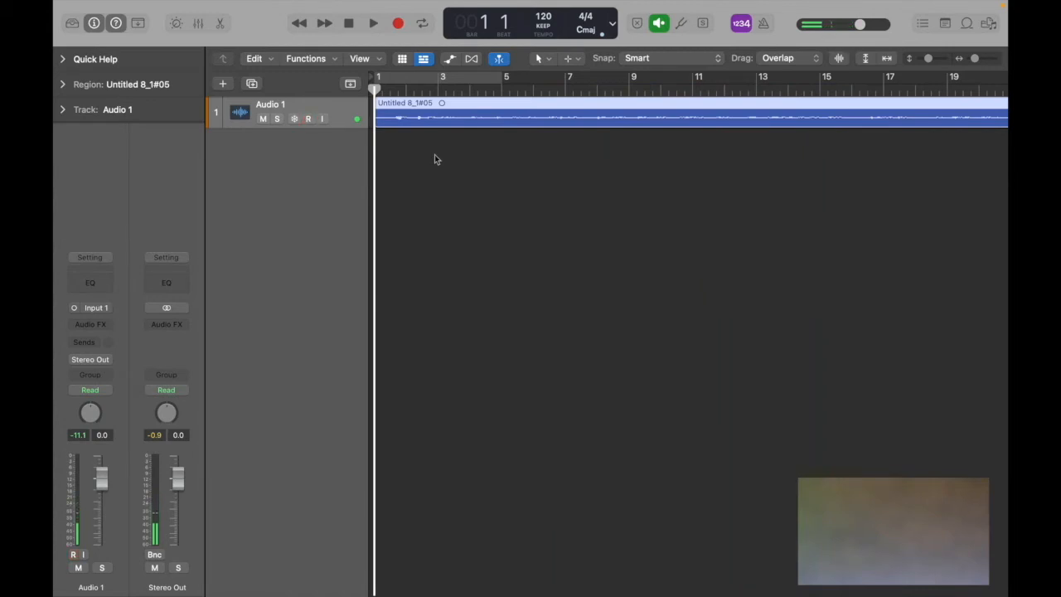
Step: Enable cycling over bars 1 to 5 and briefly play back the looped Audio 1 recording
left_click(454, 81)
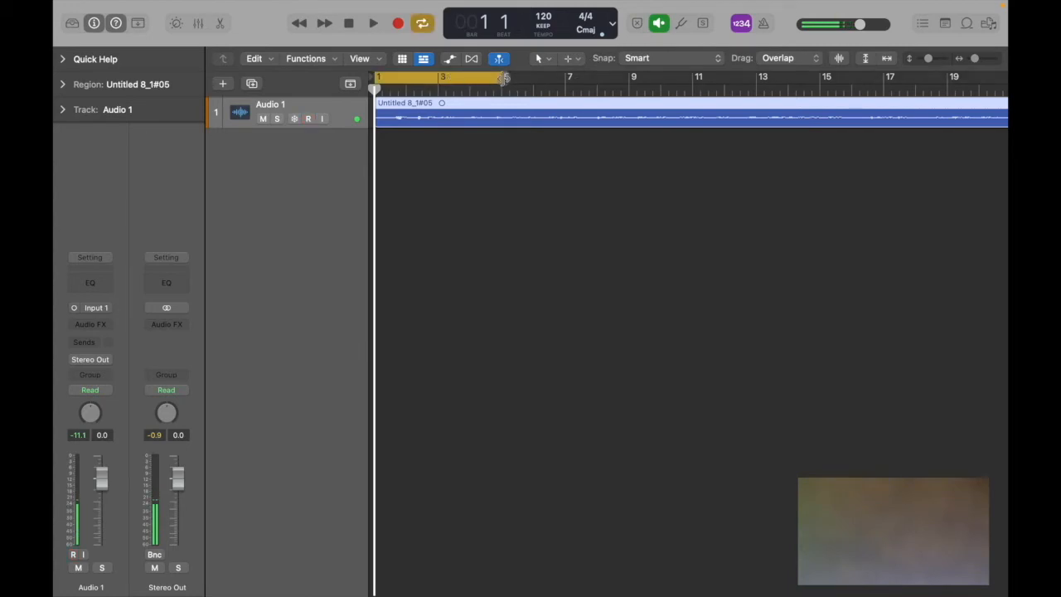
left_click(470, 82)
left_click(470, 81)
key("space")
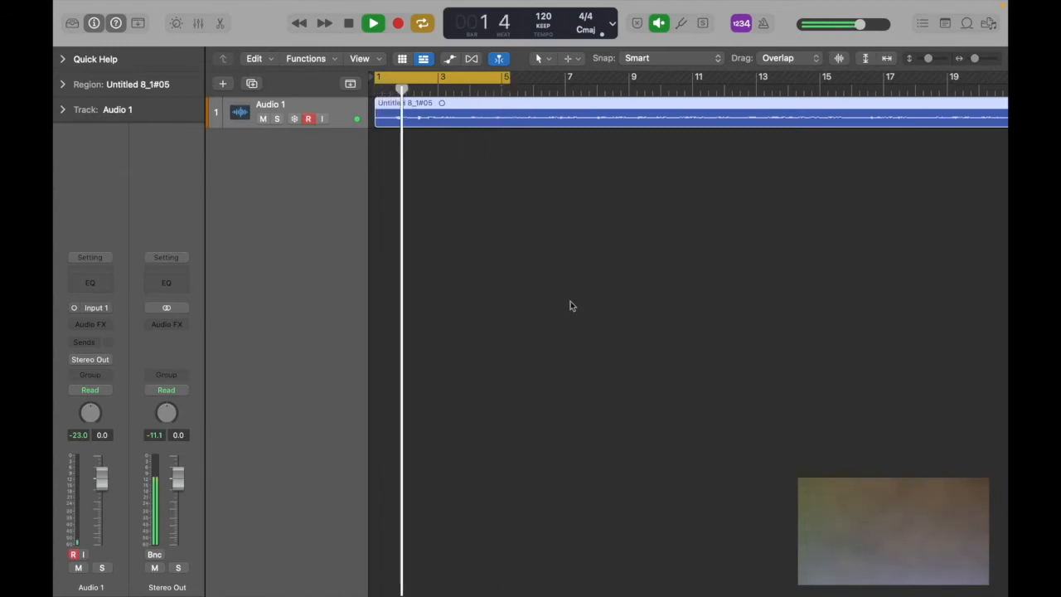
key("space")
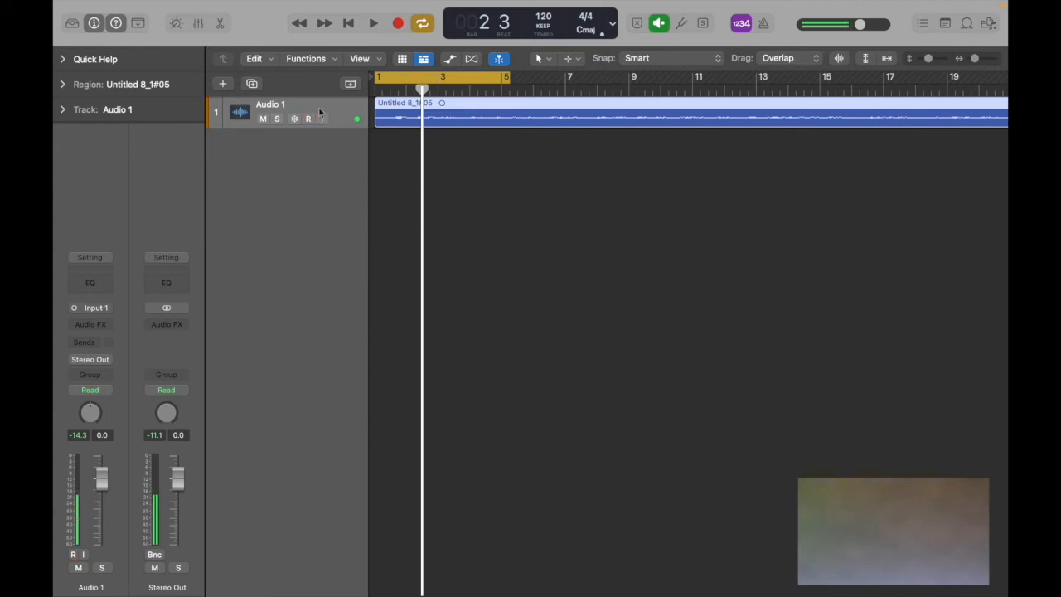
Step: Create one record-enabled audio track with Input 1 + 2, enlarge its height, and return the playhead to the start
left_click(222, 85)
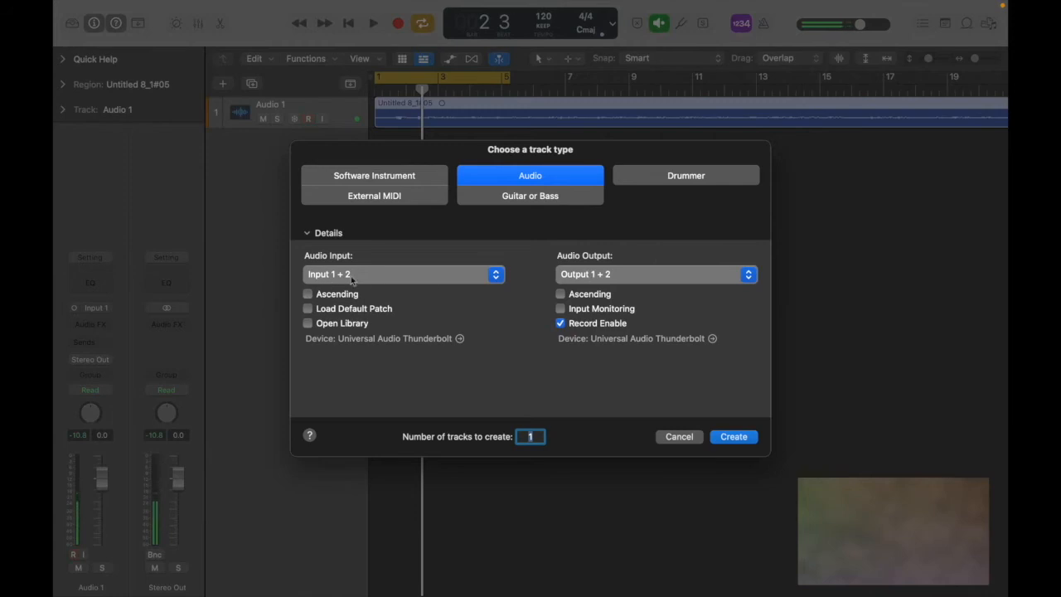
left_click(736, 439)
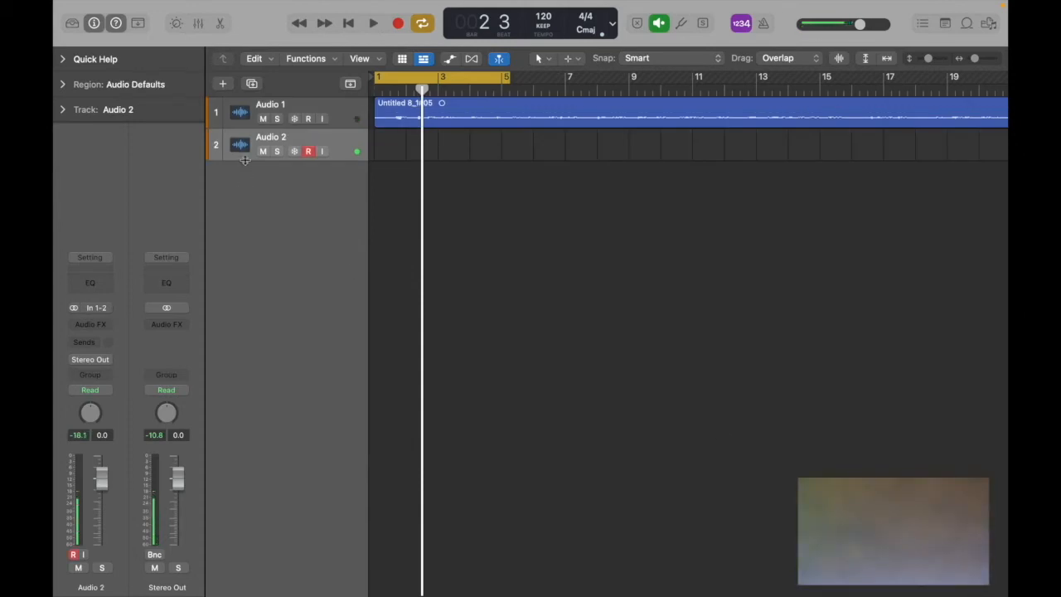
left_click_drag(245, 160, 241, 251)
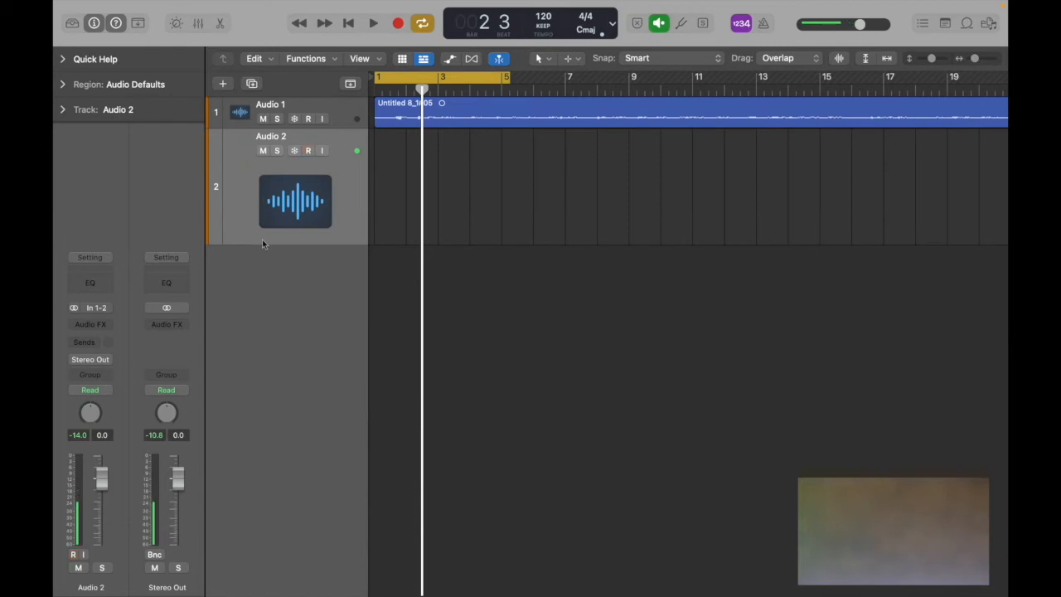
key("Return")
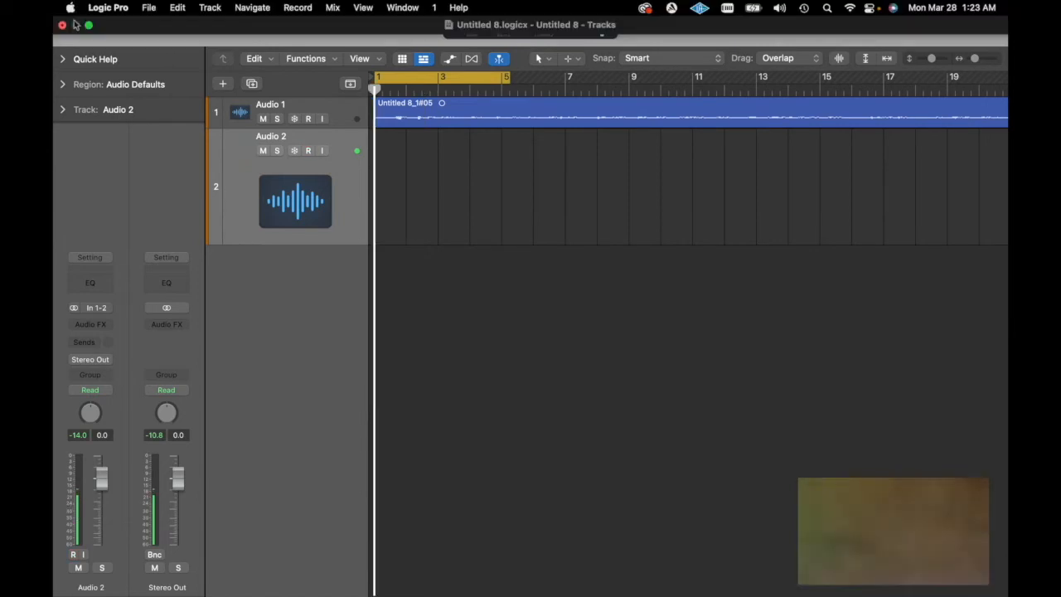
Step: Review the General, Audio, Recording and MIDI preferences, checking the audio device settings, and close the preferences
left_click(103, 9)
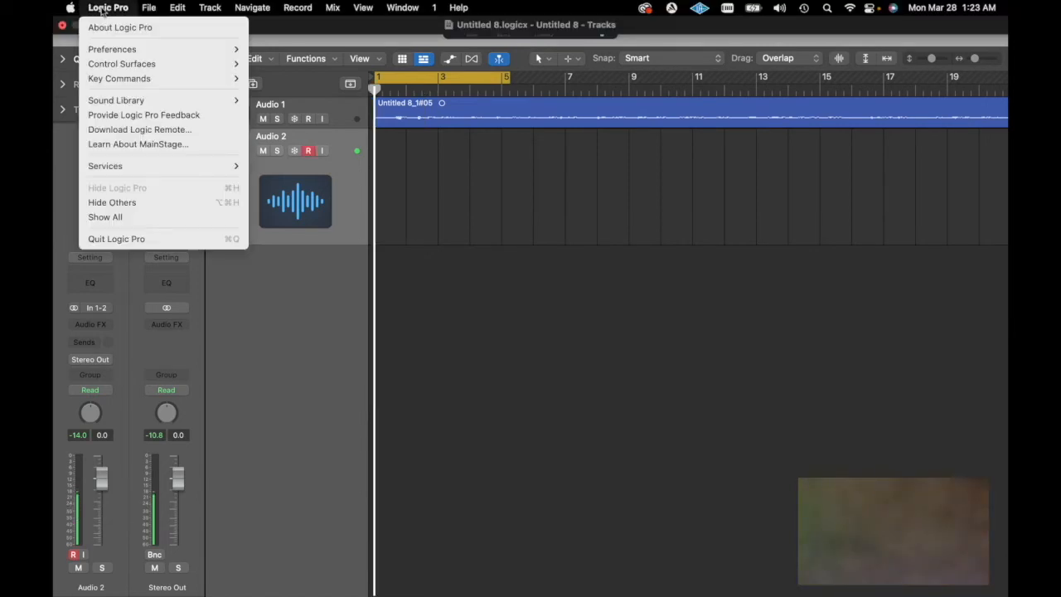
mouse_move(117, 52)
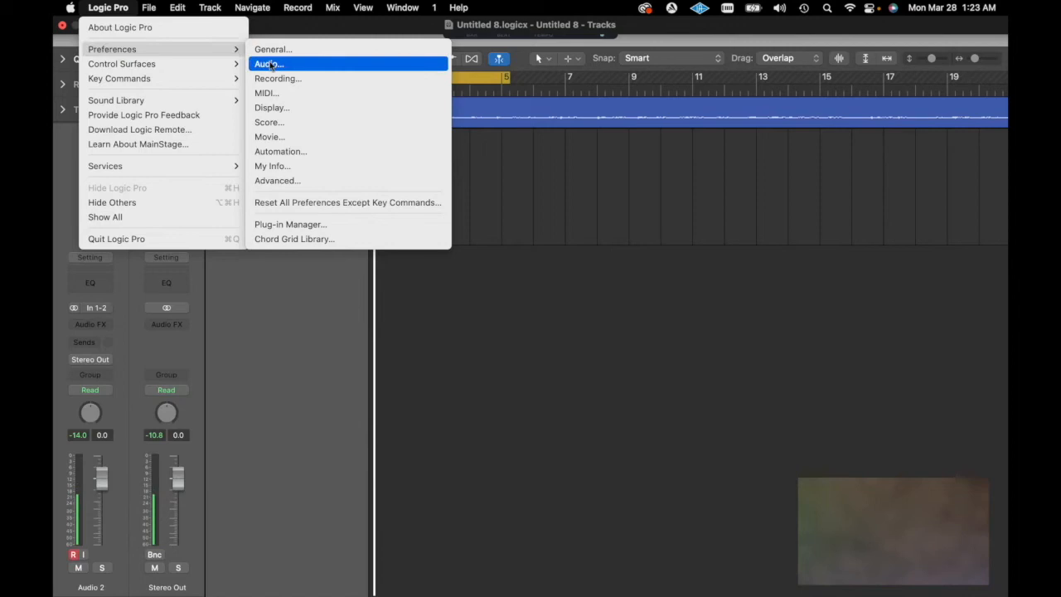
left_click(268, 67)
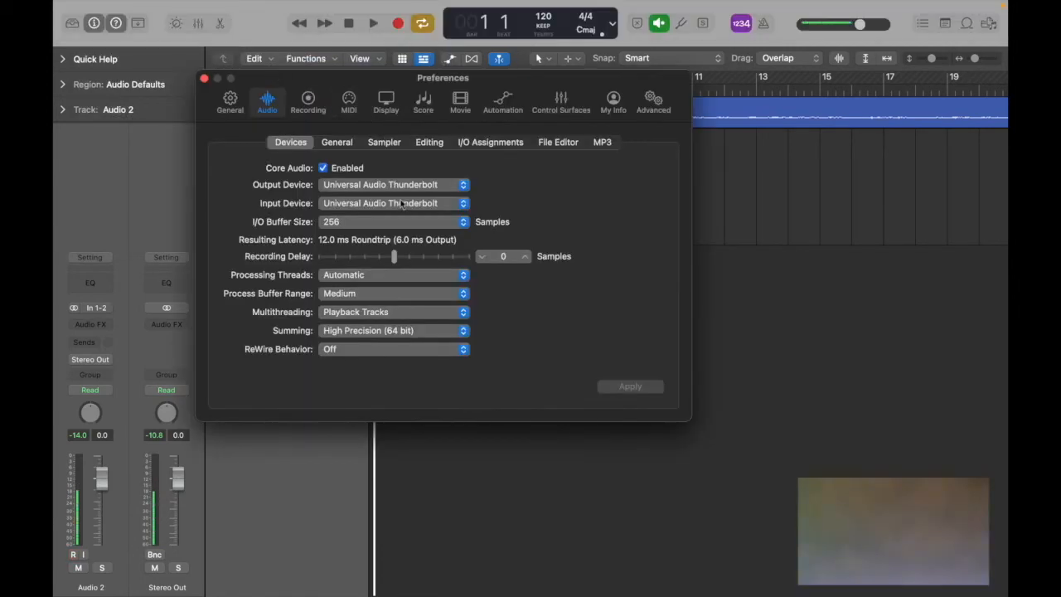
left_click(229, 101)
left_click(268, 102)
left_click(308, 100)
left_click(349, 100)
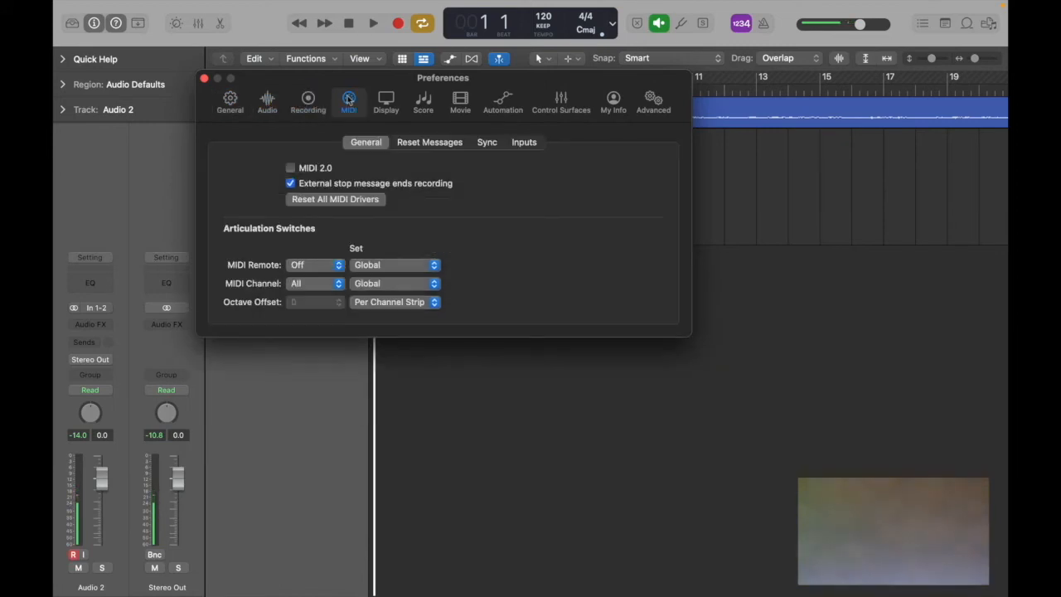
left_click(231, 104)
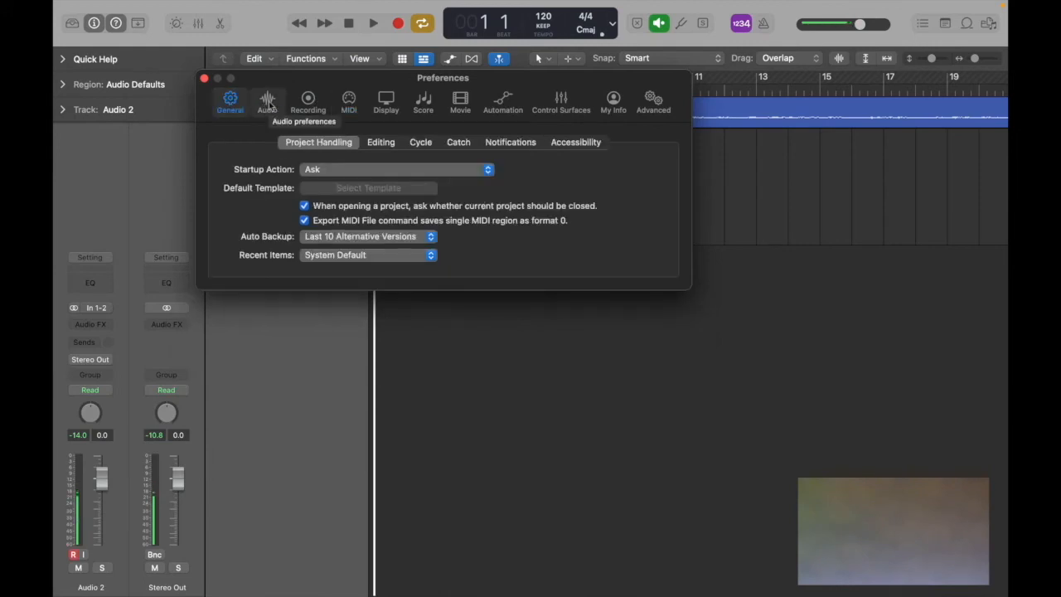
left_click(269, 102)
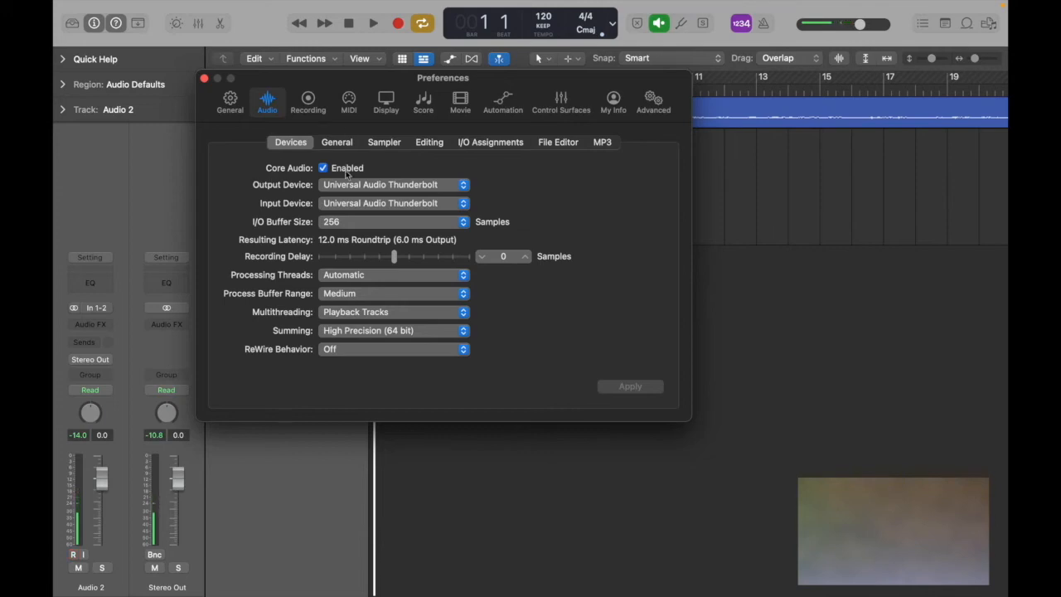
left_click(203, 79)
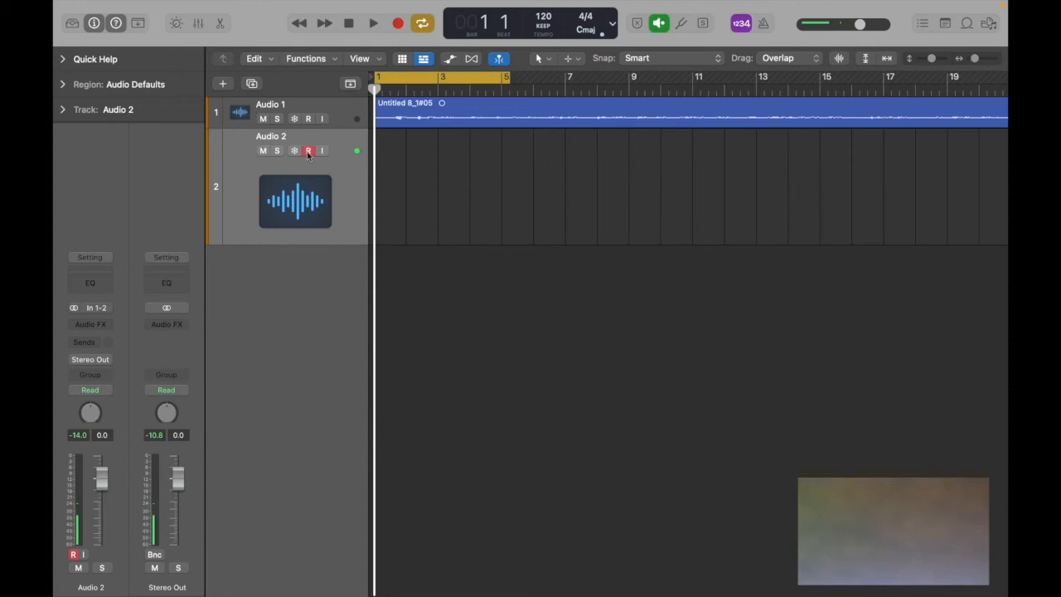
Step: Record a short take on the Audio 2 track from bar 1 into bar 3
key("r")
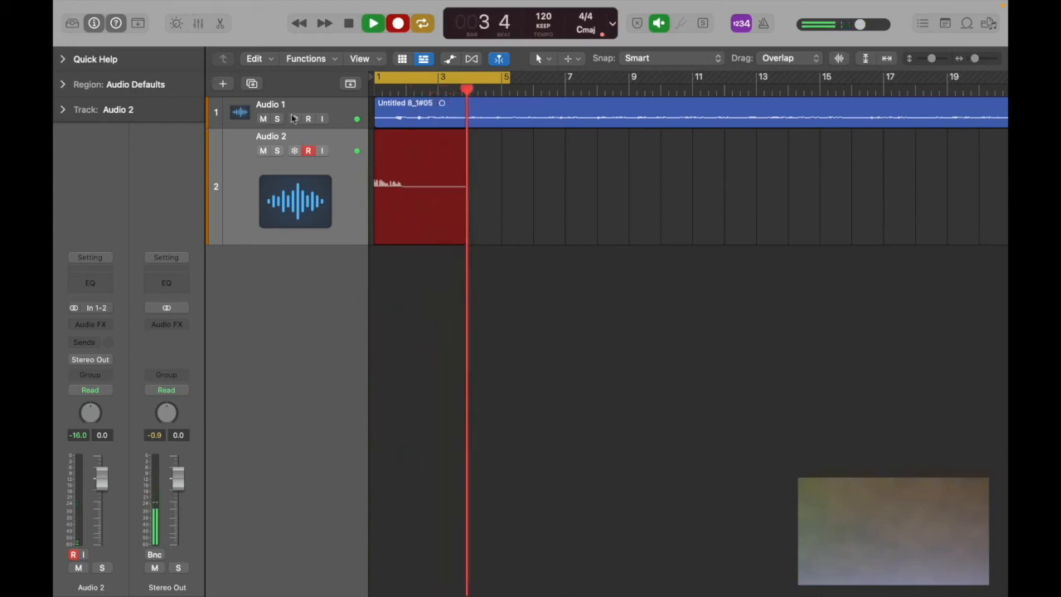
key("space")
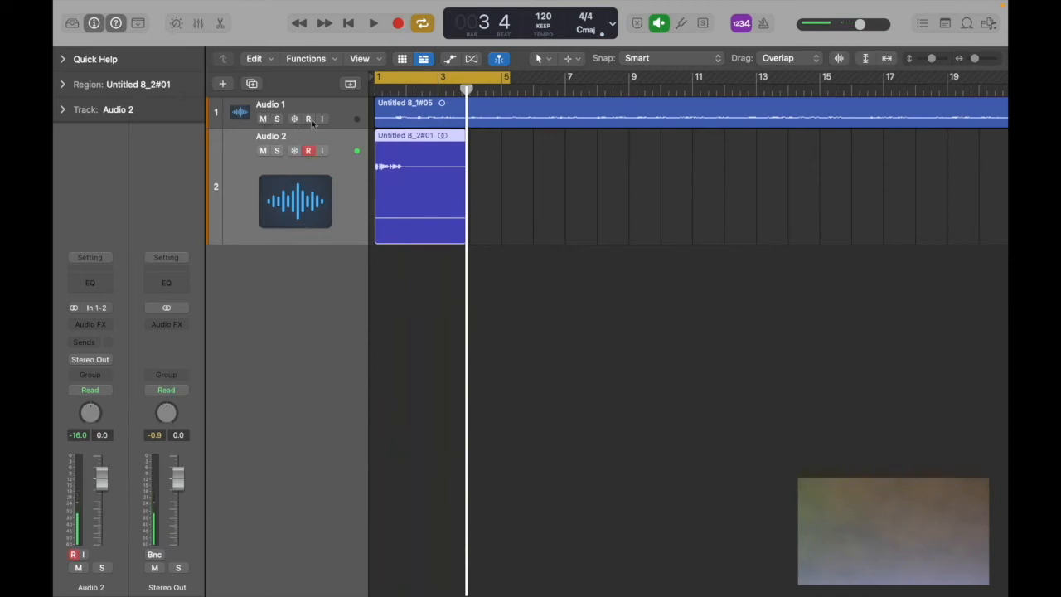
Step: Mute the Audio 1 track and delete the short Audio 2 take together with its audio file on disk
left_click(262, 118)
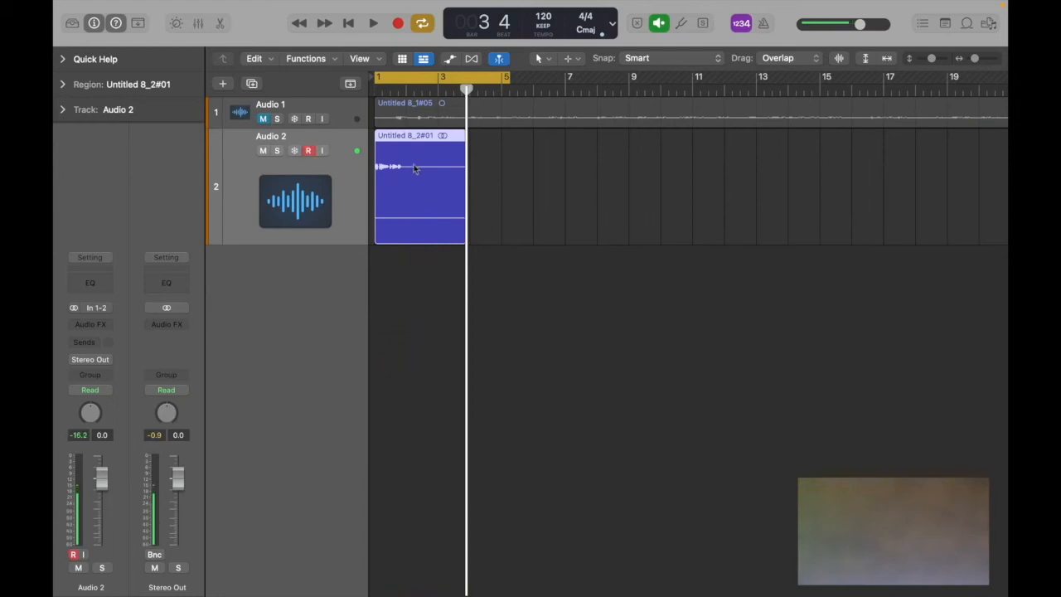
left_click(537, 189)
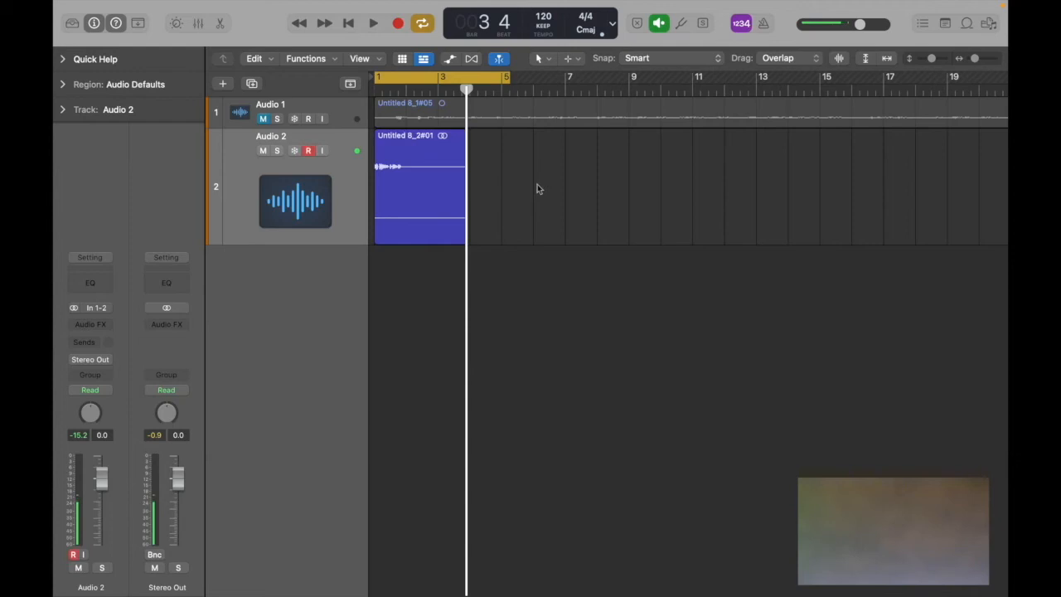
left_click(428, 201)
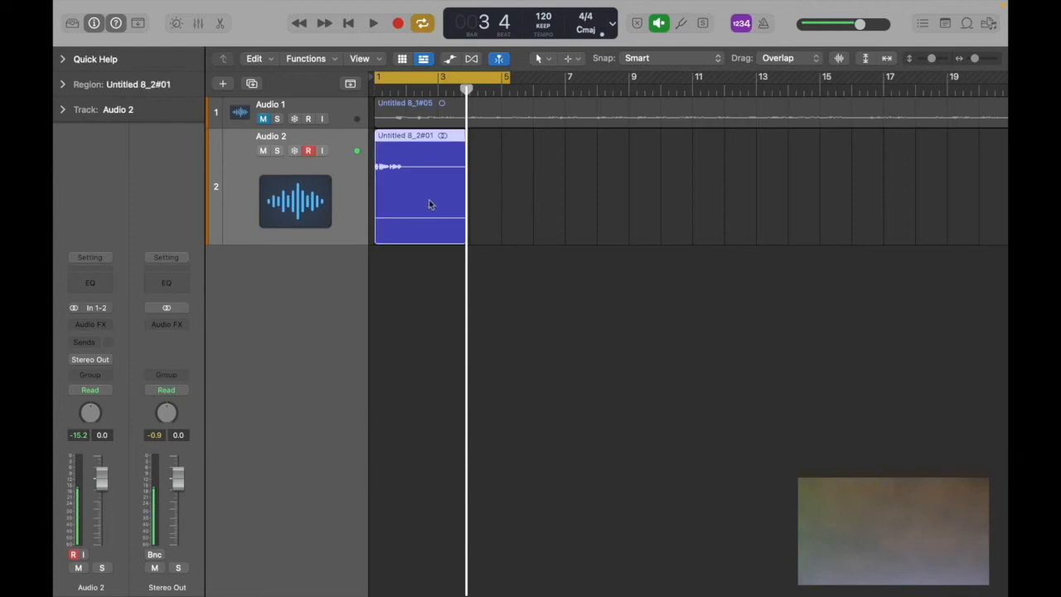
key("Delete")
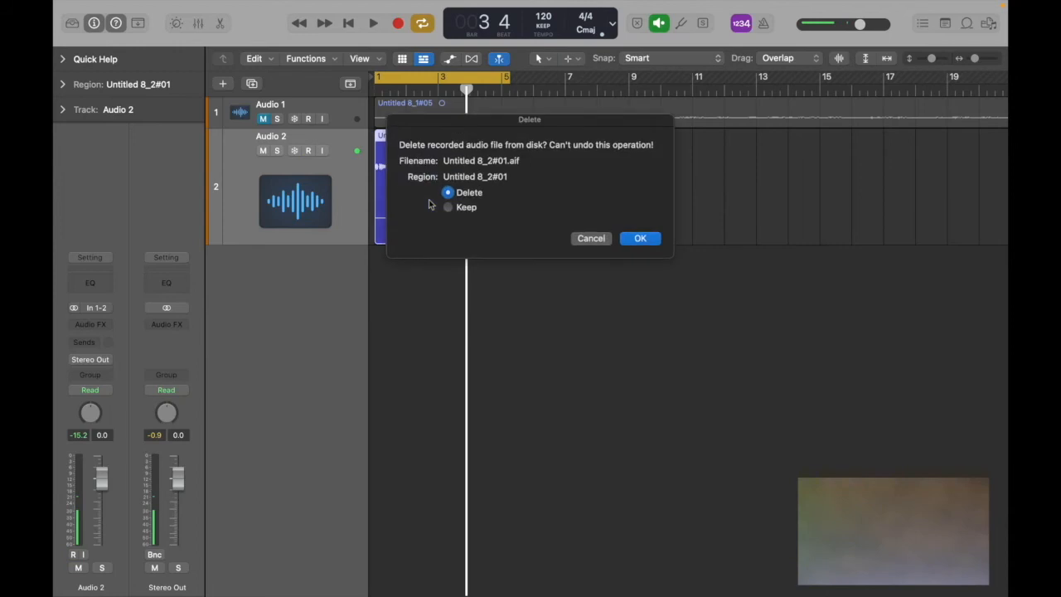
left_click(652, 240)
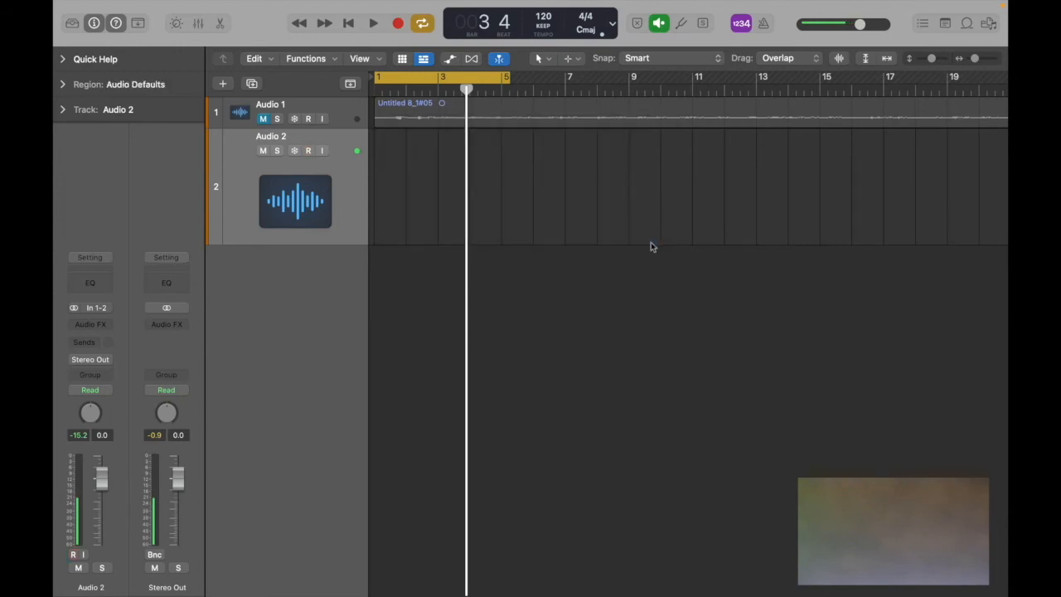
Step: Record a new take on the Audio 2 track from bar 1 through the whole cycle range
key("Return")
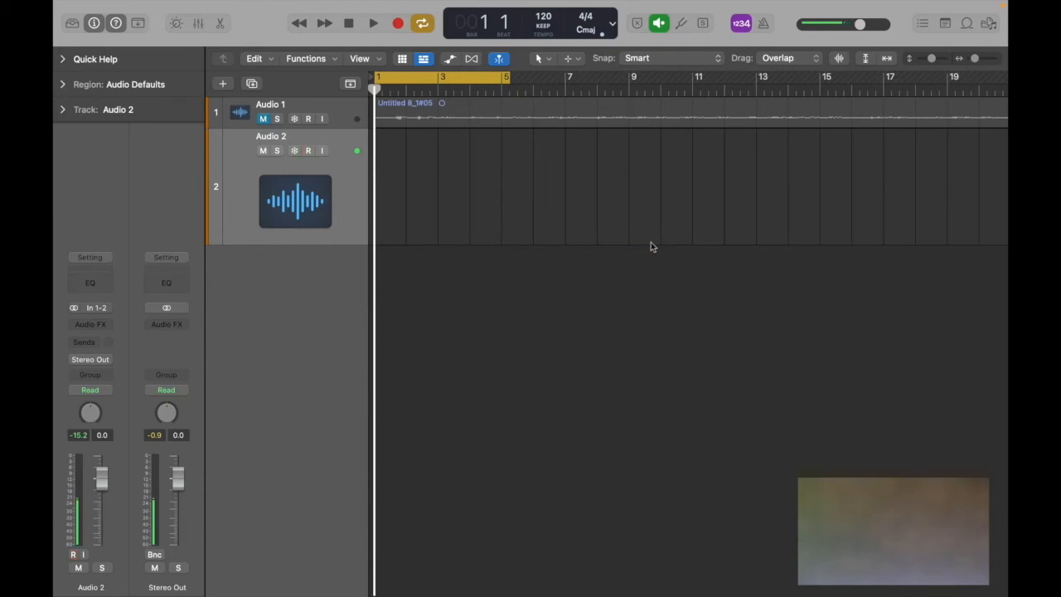
key("r")
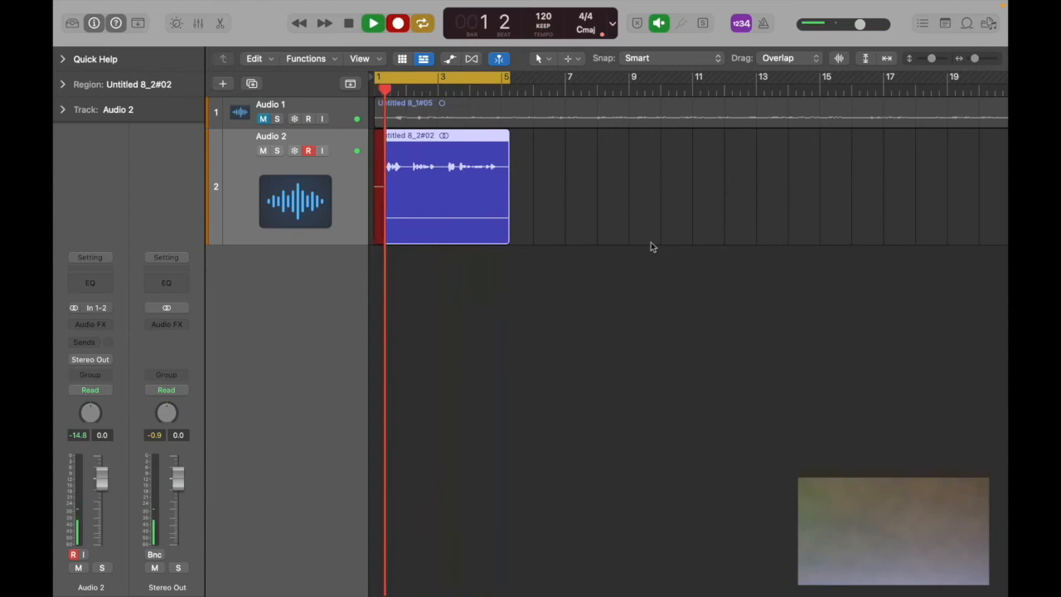
key("space")
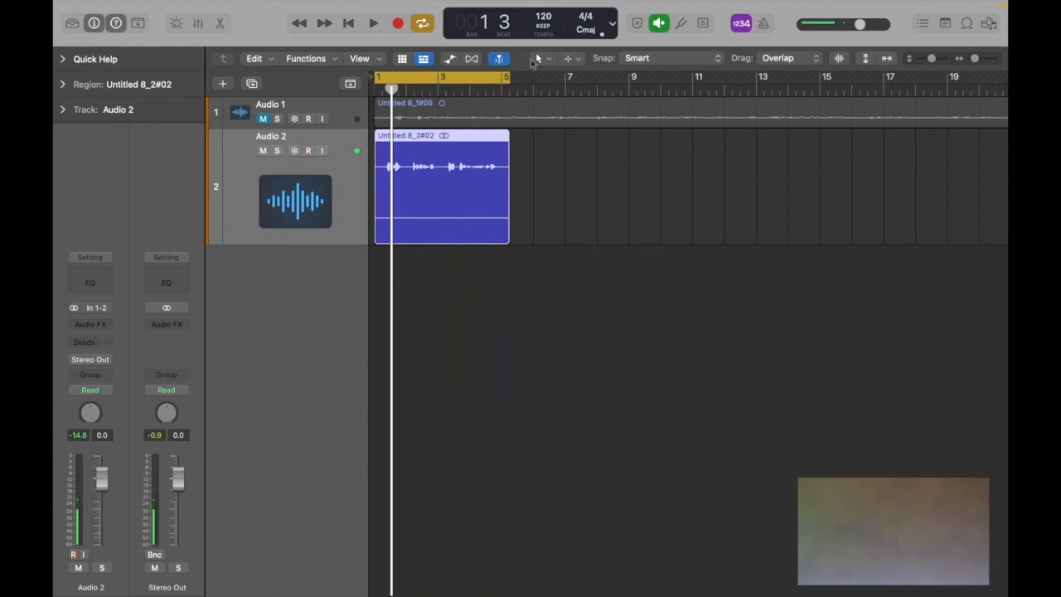
Step: Play back the beginning of the new Audio 2 take from bar 1 and stop playback
key("Return")
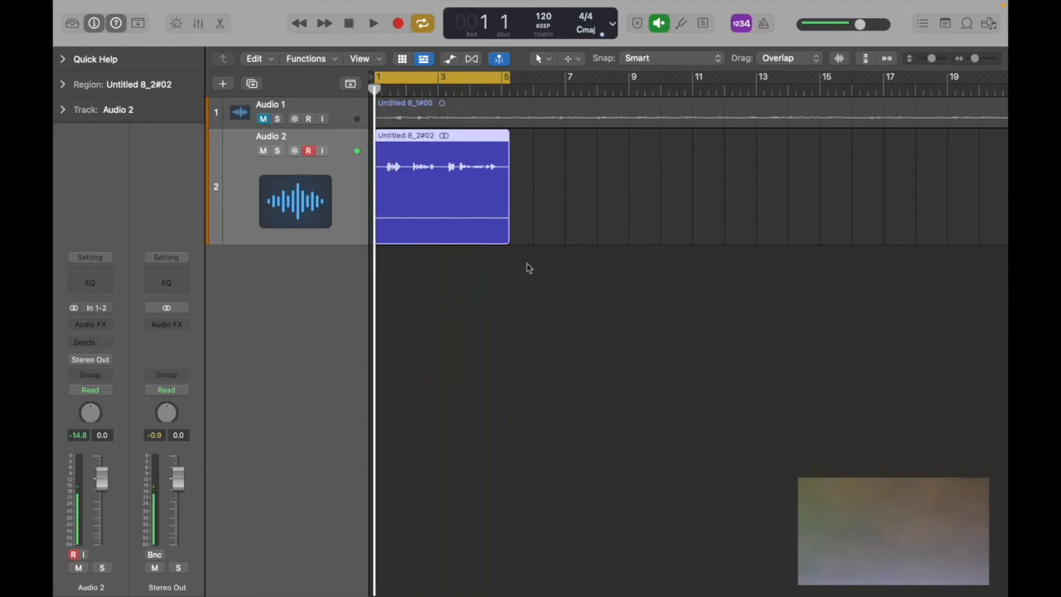
key("space")
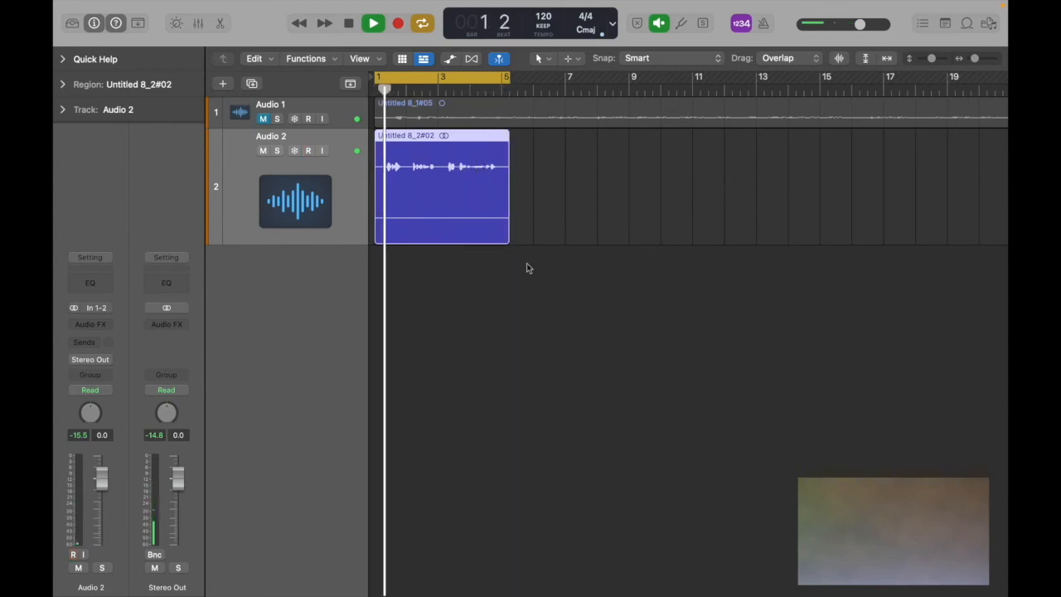
key("space")
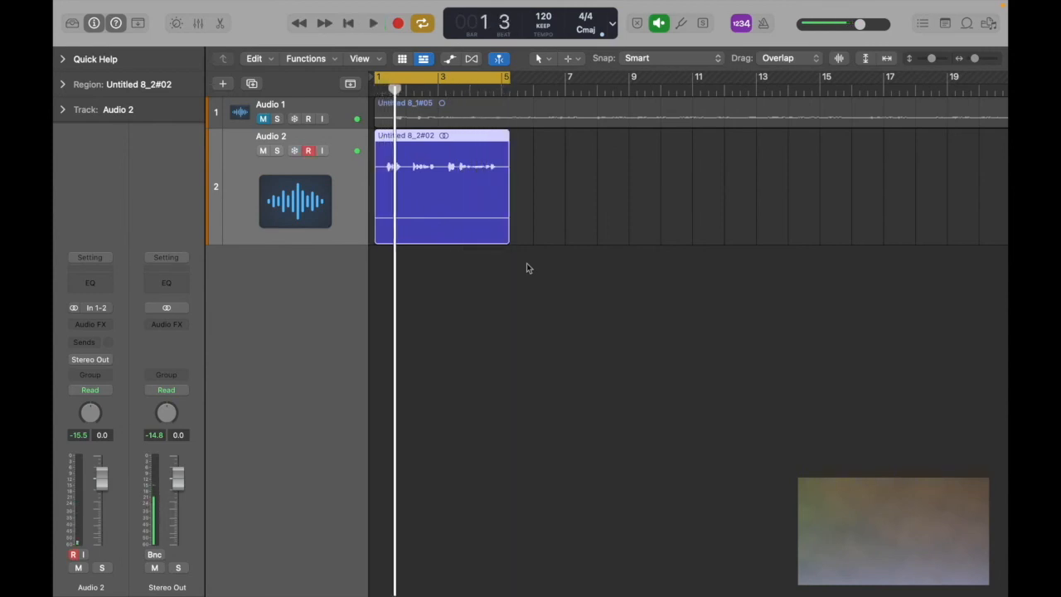
Step: Turn off cycle mode and switch the Audio 2 track's input format from stereo to mono
left_click(473, 76)
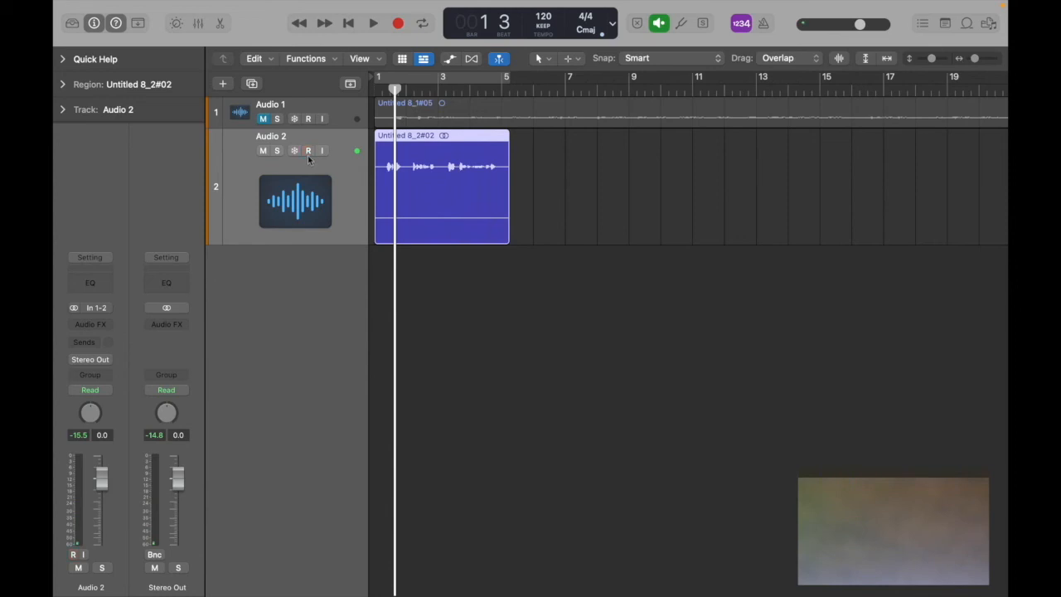
left_click(73, 307)
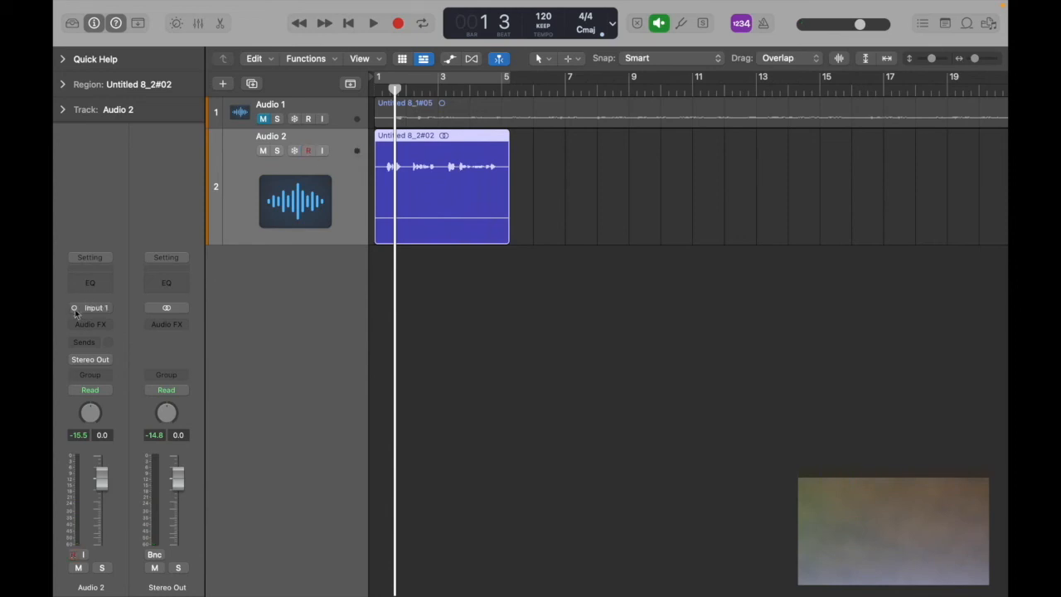
Step: Switch the Audio 2 track's input format back to stereo and enable the track for recording
left_click(74, 308)
left_click(309, 150)
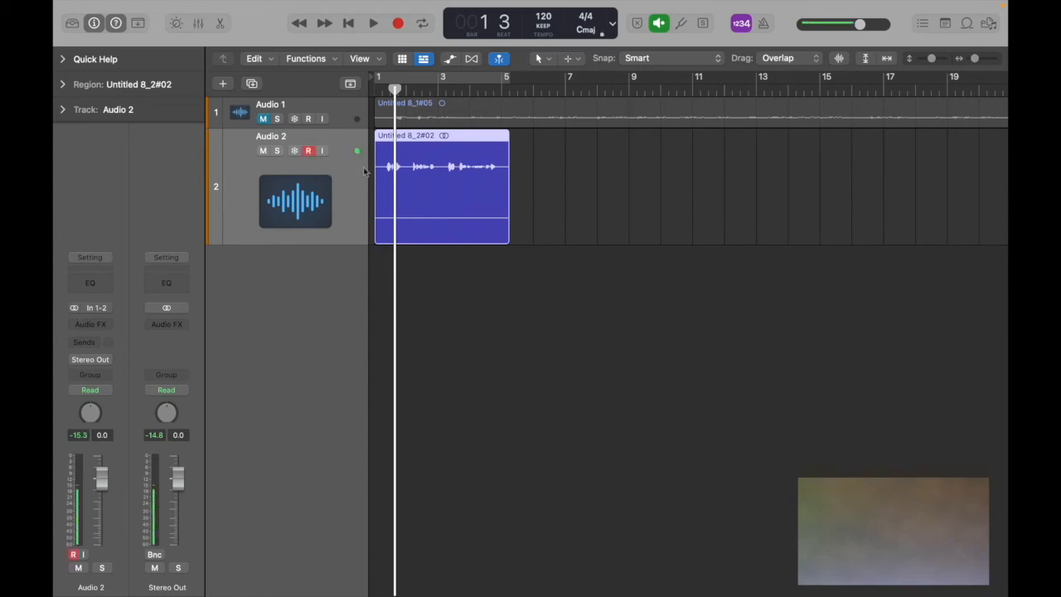
Step: Add a new track with the same settings as Audio 2 and switch the new track's input format to mono, Input 1
left_click(223, 85)
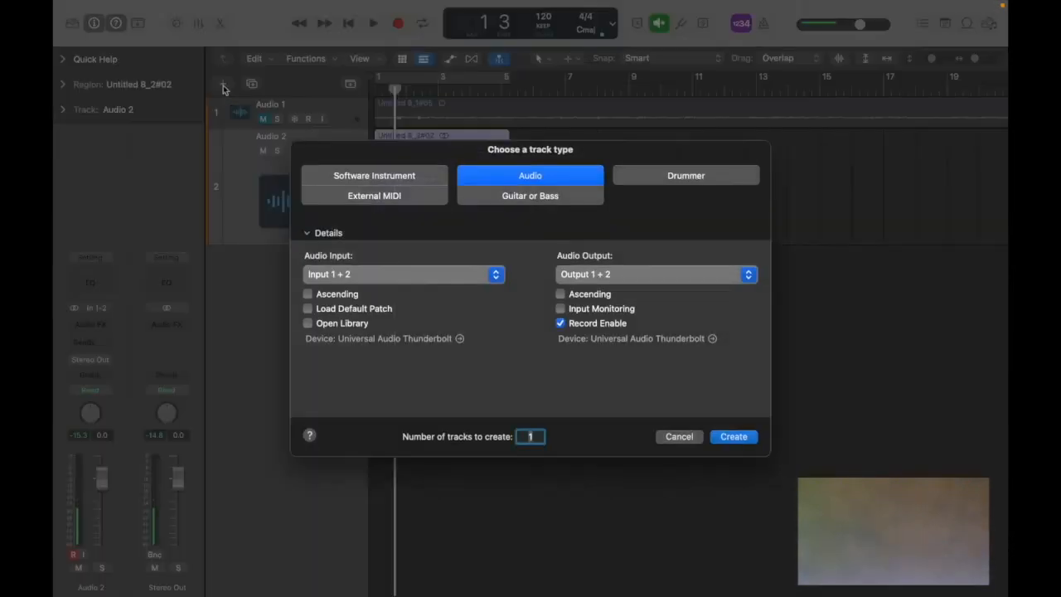
left_click(676, 438)
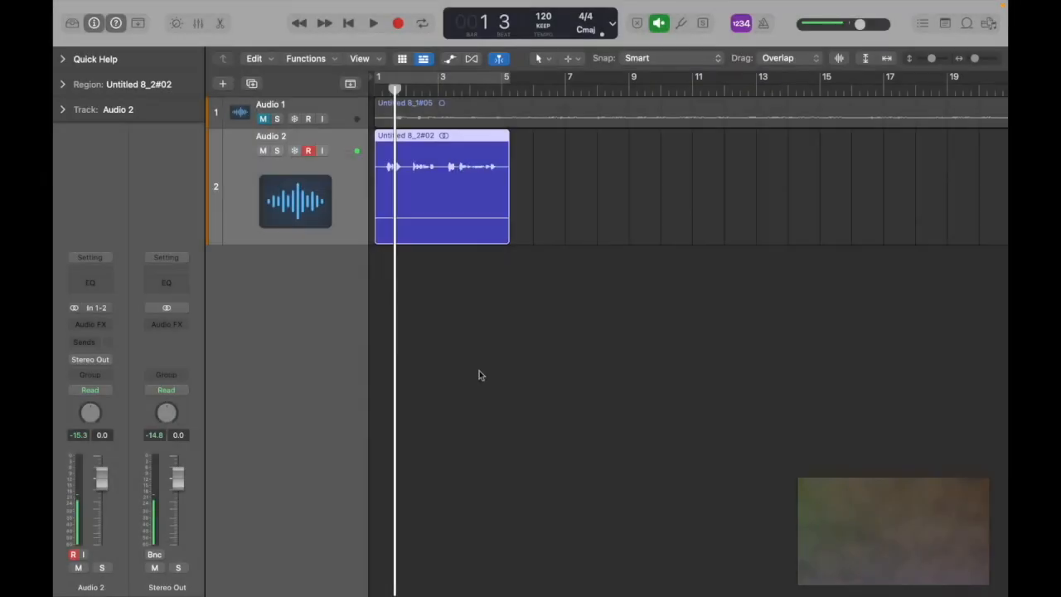
left_click(253, 84)
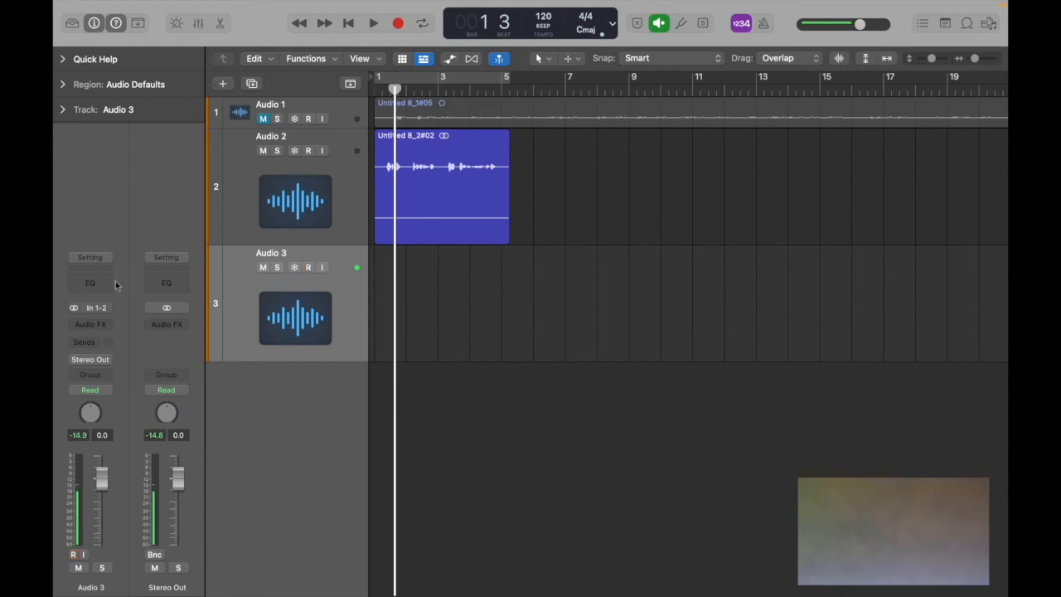
left_click(74, 308)
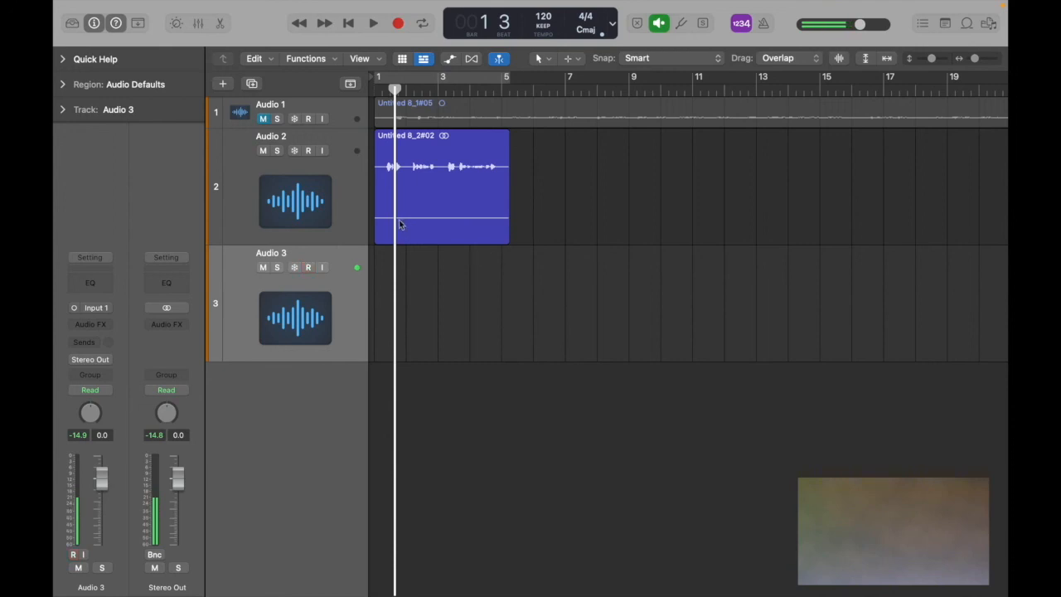
Step: Mute the Audio 2 track and record a mono take on the Audio 3 track from bar 1 to just past bar 5
key("Return")
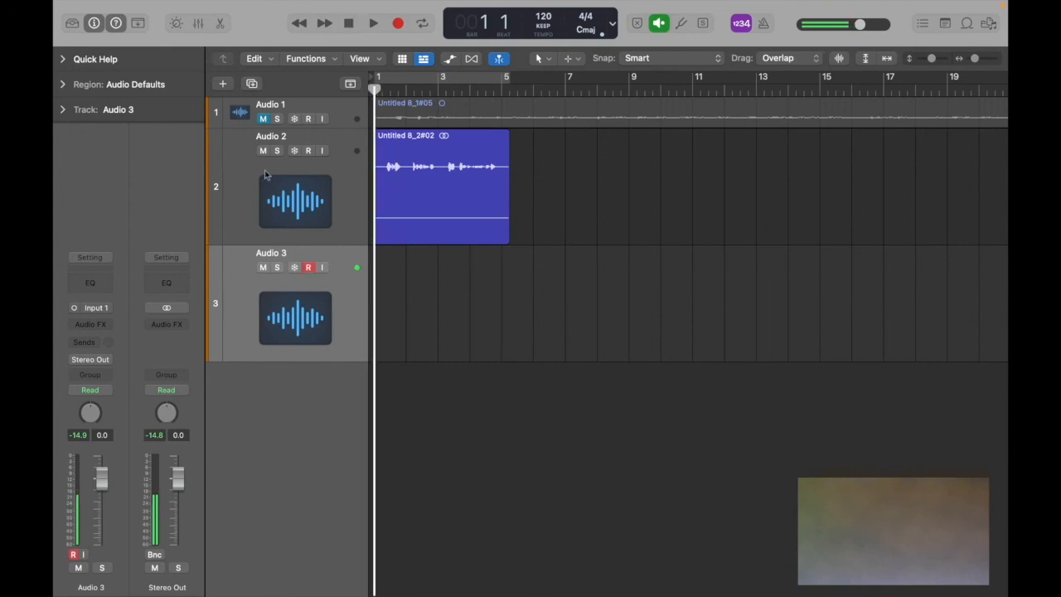
left_click(263, 151)
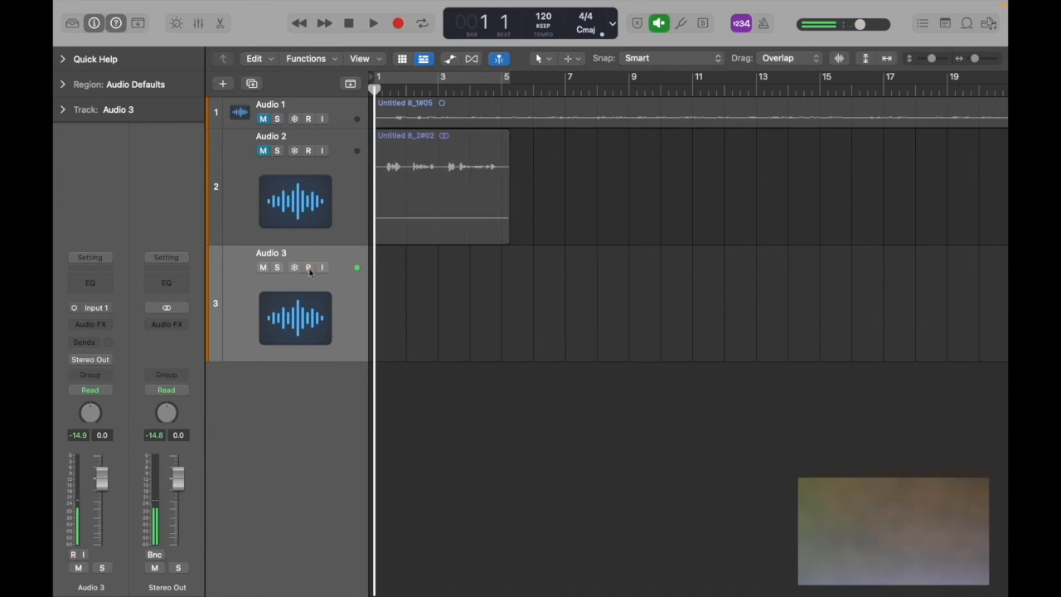
key("r")
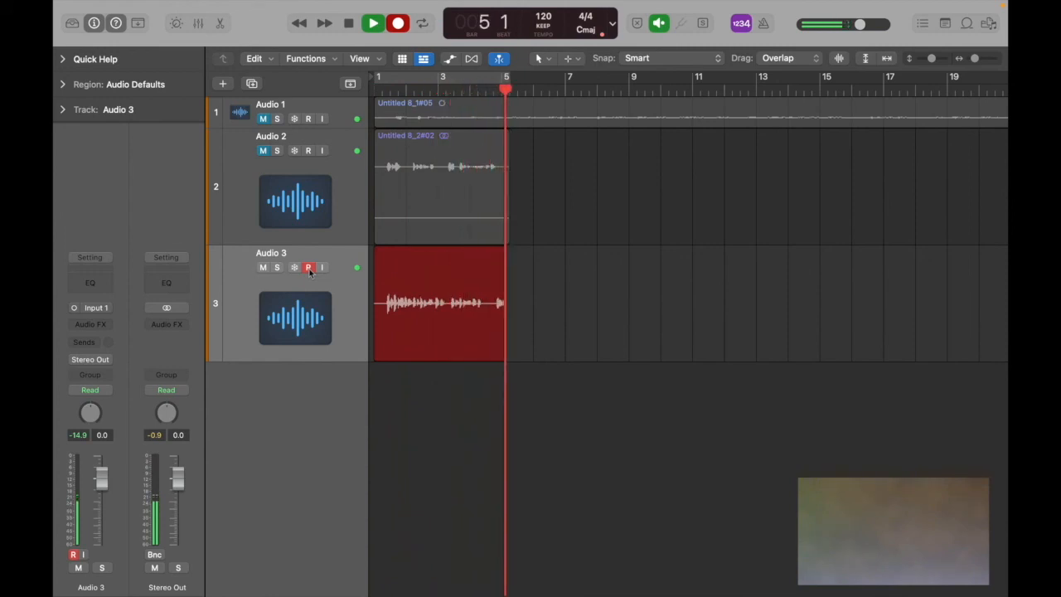
key("space")
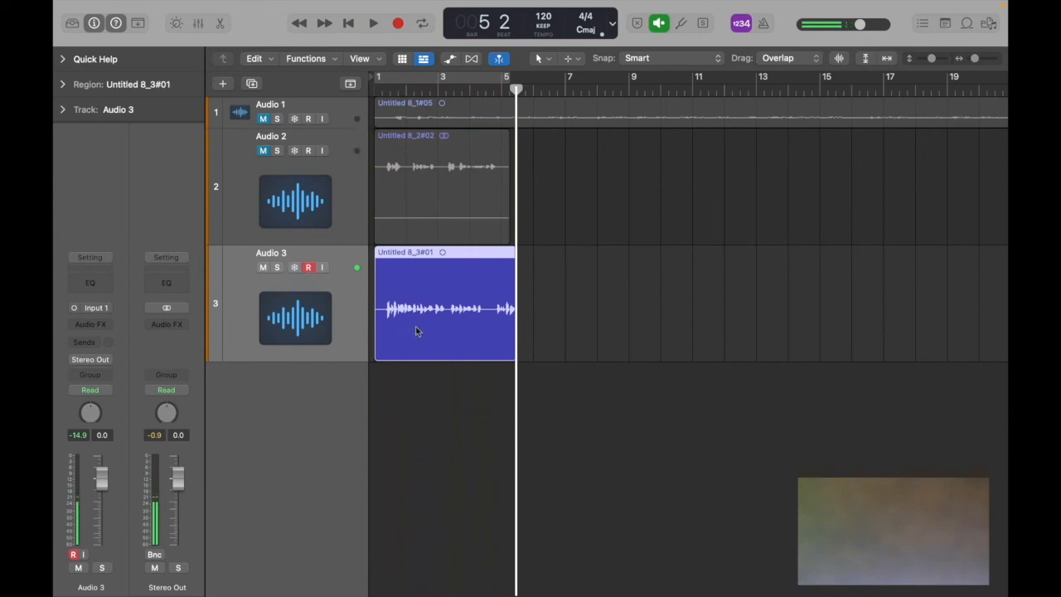
Step: Play back the whole Audio 3 take from bar 1 and stop playback once it has ended
key("space")
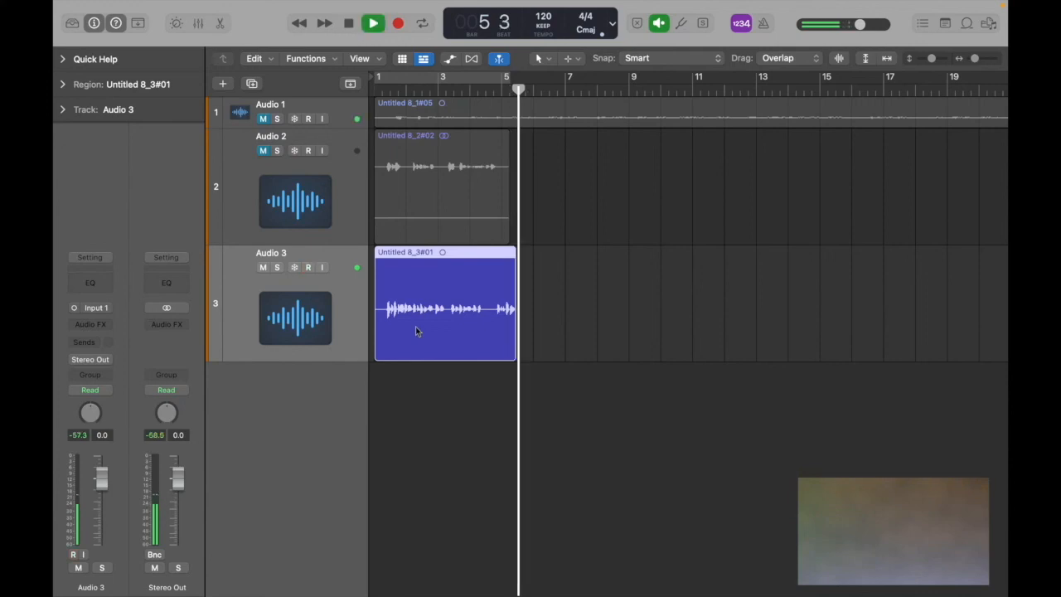
key("space")
key("Return")
key("space")
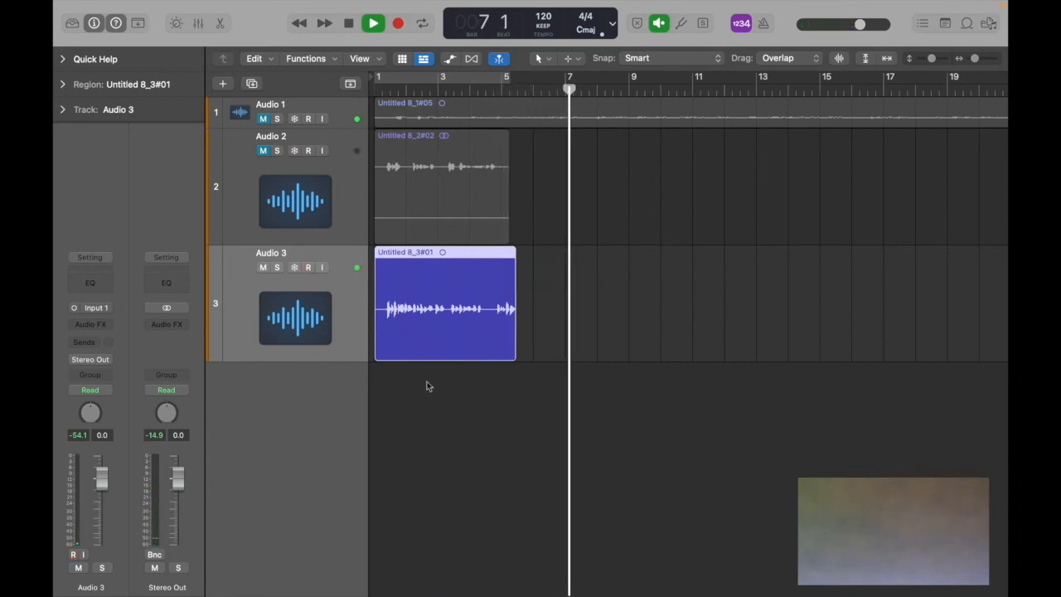
key("space")
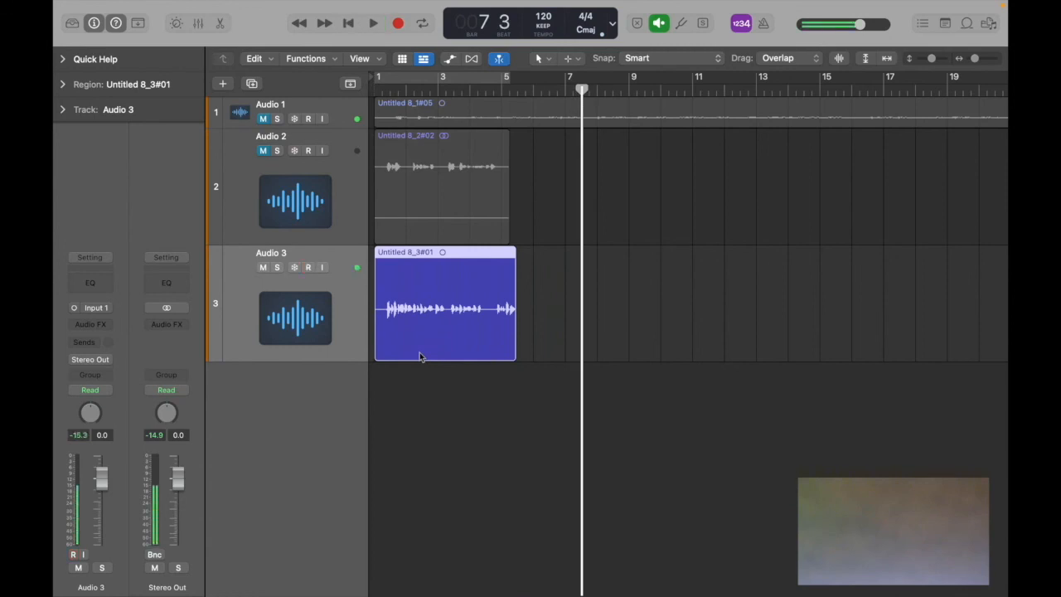